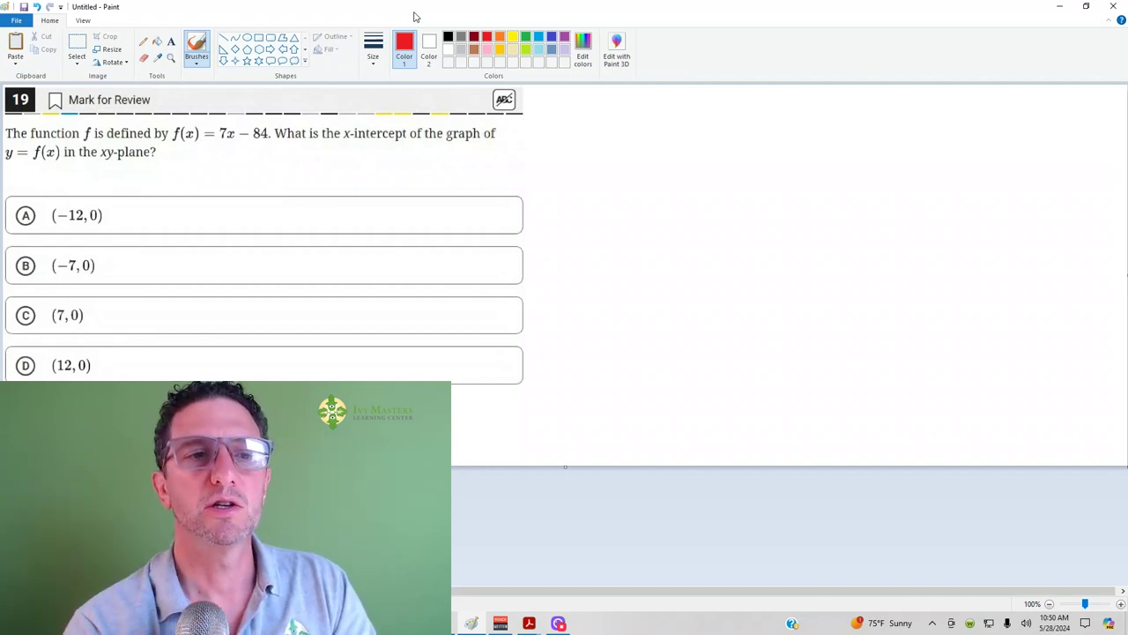
# - Circle the definition f(x) = 7x − 84 in red and mark a line beside the answer choices
pyautogui.moveTo(216, 118)
pyautogui.mouseDown()
pyautogui.moveTo(168, 128)
pyautogui.moveTo(240, 160)
pyautogui.moveTo(229, 109)
pyautogui.mouseUp()
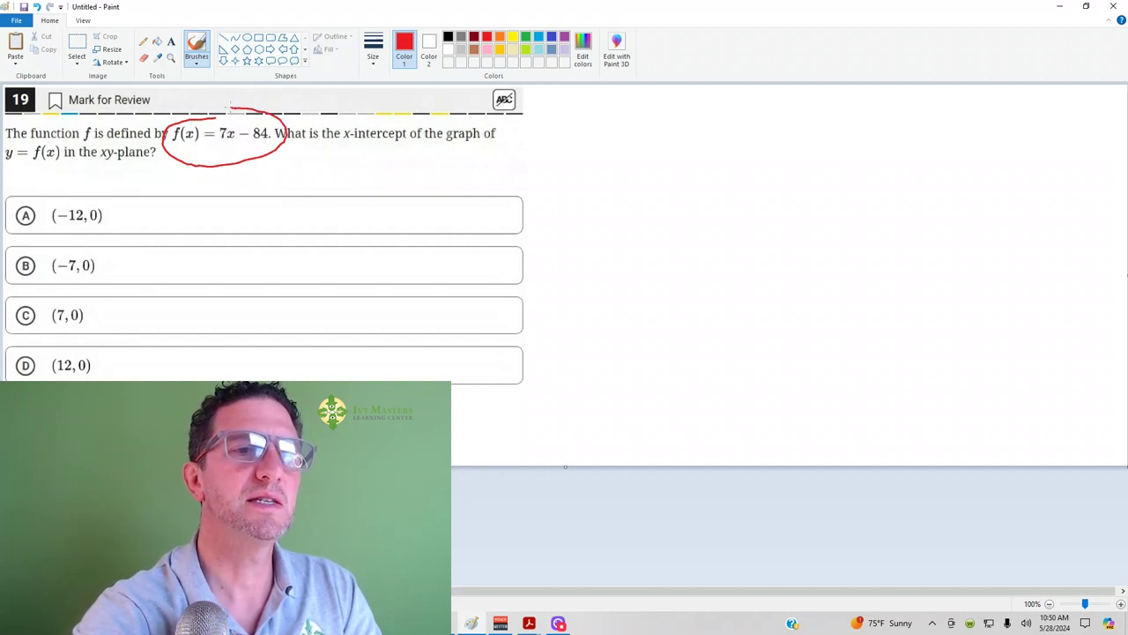
pyautogui.moveTo(188, 148)
pyautogui.mouseDown()
pyautogui.moveTo(176, 163)
pyautogui.moveTo(191, 150)
pyautogui.mouseUp()
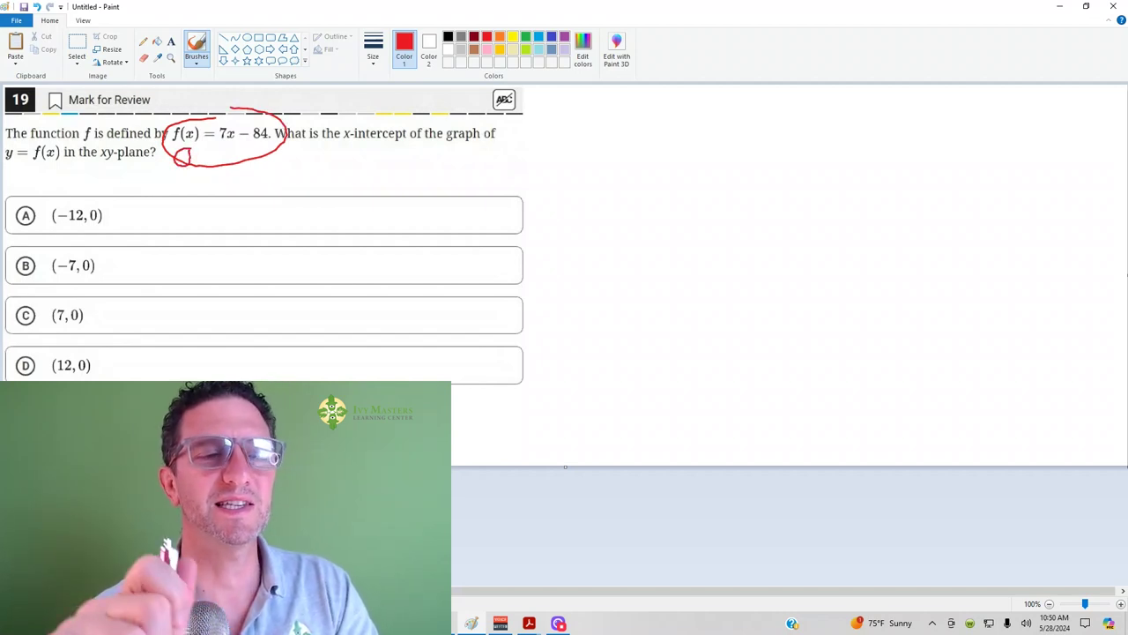
pyautogui.moveTo(92, 202)
pyautogui.mouseDown()
pyautogui.moveTo(119, 189)
pyautogui.moveTo(74, 299)
pyautogui.moveTo(79, 381)
pyautogui.moveTo(109, 311)
pyautogui.moveTo(120, 190)
pyautogui.mouseUp()
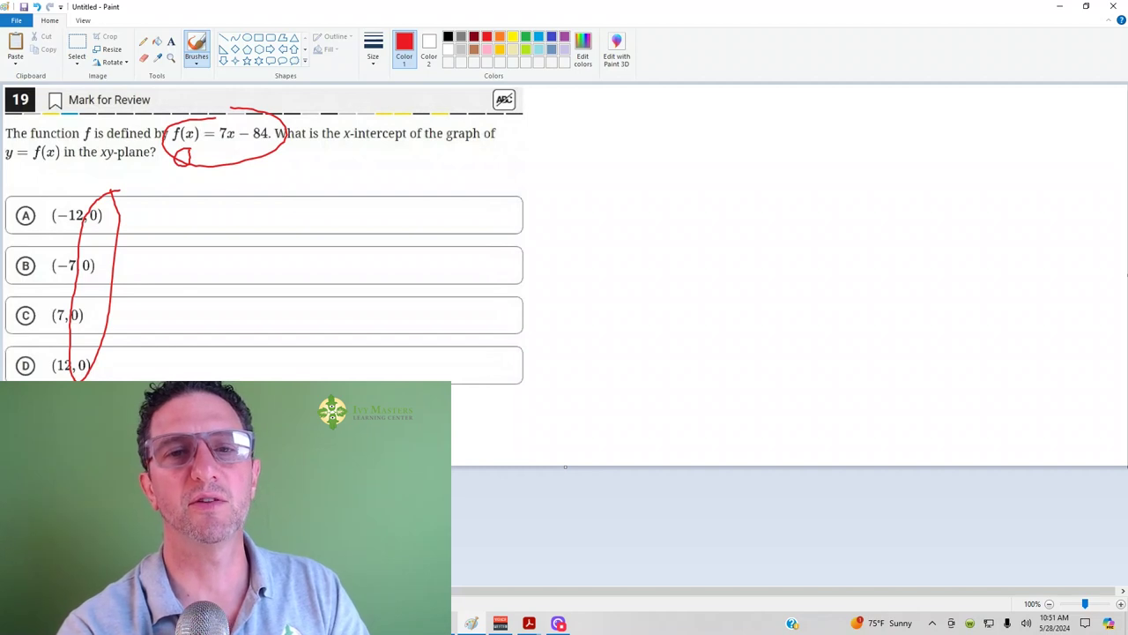
# - Handwrite 0 = 7x − 84 in red on the blank canvas
pyautogui.moveTo(663, 114); pyautogui.dragTo(743, 137)
pyautogui.moveTo(745, 120)
pyautogui.mouseDown()
pyautogui.moveTo(730, 138)
pyautogui.moveTo(773, 132)
pyautogui.moveTo(787, 124)
pyautogui.moveTo(778, 111)
pyautogui.moveTo(781, 131)
pyautogui.moveTo(802, 130)
pyautogui.mouseUp()
pyautogui.moveTo(804, 119)
pyautogui.mouseDown()
pyautogui.moveTo(803, 143)
pyautogui.moveTo(757, 173)
pyautogui.mouseUp()
# - Write +84 under both sides of 0 = 7x − 84 and cross out the cancelling −84 and +84
pyautogui.moveTo(754, 162); pyautogui.dragTo(800, 164)
pyautogui.moveTo(803, 153); pyautogui.dragTo(804, 173)
pyautogui.moveTo(628, 155); pyautogui.dragTo(627, 171)
pyautogui.moveTo(621, 164)
pyautogui.mouseDown()
pyautogui.moveTo(649, 178)
pyautogui.moveTo(651, 156)
pyautogui.moveTo(675, 173)
pyautogui.mouseUp()
pyautogui.moveTo(767, 116); pyautogui.dragTo(796, 189)
pyautogui.moveTo(811, 112); pyautogui.dragTo(763, 173)
# - Write 'PEMDAS' at the upper right with an arrow beneath it
pyautogui.moveTo(930, 129)
pyautogui.mouseDown()
pyautogui.moveTo(939, 103)
pyautogui.moveTo(936, 115)
pyautogui.mouseUp()
pyautogui.moveTo(959, 103); pyautogui.dragTo(956, 127)
pyautogui.moveTo(953, 115); pyautogui.dragTo(973, 100)
pyautogui.moveTo(956, 127); pyautogui.dragTo(971, 125)
pyautogui.moveTo(981, 102)
pyautogui.mouseDown()
pyautogui.moveTo(977, 128)
pyautogui.moveTo(992, 118)
pyautogui.mouseUp()
pyautogui.moveTo(992, 118); pyautogui.dragTo(1003, 102)
pyautogui.moveTo(1003, 102)
pyautogui.mouseDown()
pyautogui.moveTo(1003, 125)
pyautogui.moveTo(1018, 127)
pyautogui.mouseUp()
pyautogui.moveTo(1035, 132)
pyautogui.mouseDown()
pyautogui.moveTo(1047, 103)
pyautogui.moveTo(1056, 134)
pyautogui.mouseUp()
pyautogui.moveTo(1040, 118)
pyautogui.mouseDown()
pyautogui.moveTo(1068, 129)
pyautogui.moveTo(920, 148)
pyautogui.mouseUp()
pyautogui.moveTo(952, 125)
pyautogui.mouseDown()
pyautogui.moveTo(918, 148)
pyautogui.moveTo(949, 164)
pyautogui.mouseUp()
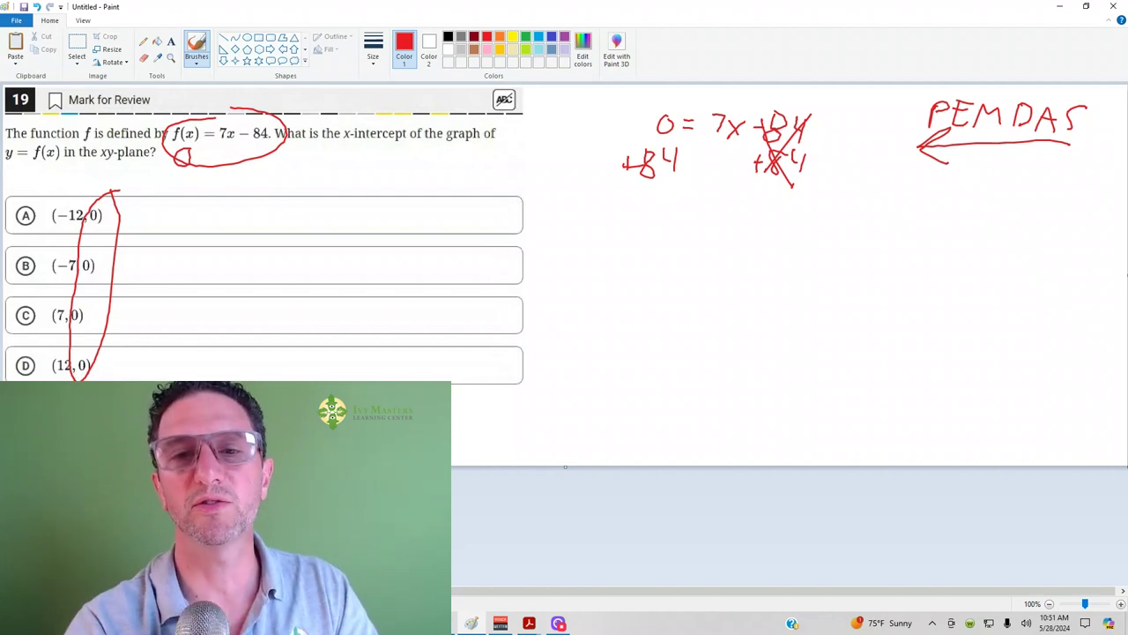
# - Write 84 = 7x, then rewrite it as 7x = 84
pyautogui.moveTo(661, 190)
pyautogui.mouseDown()
pyautogui.moveTo(641, 215)
pyautogui.moveTo(661, 192)
pyautogui.mouseUp()
pyautogui.moveTo(658, 189)
pyautogui.mouseDown()
pyautogui.moveTo(672, 212)
pyautogui.moveTo(701, 199)
pyautogui.moveTo(698, 208)
pyautogui.mouseUp()
pyautogui.moveTo(709, 198)
pyautogui.mouseDown()
pyautogui.moveTo(721, 197)
pyautogui.moveTo(712, 215)
pyautogui.mouseUp()
pyautogui.moveTo(732, 194)
pyautogui.mouseDown()
pyautogui.moveTo(746, 209)
pyautogui.moveTo(728, 211)
pyautogui.mouseUp()
pyautogui.moveTo(649, 229)
pyautogui.mouseDown()
pyautogui.moveTo(661, 252)
pyautogui.moveTo(693, 246)
pyautogui.moveTo(671, 250)
pyautogui.mouseUp()
pyautogui.moveTo(698, 231)
pyautogui.mouseDown()
pyautogui.moveTo(726, 245)
pyautogui.moveTo(760, 233)
pyautogui.moveTo(759, 245)
pyautogui.mouseUp()
pyautogui.moveTo(656, 257)
pyautogui.mouseDown()
pyautogui.moveTo(692, 256)
pyautogui.moveTo(676, 284)
pyautogui.mouseUp()
# - Divide both sides by 7 to get a circled 12 = x, and circle answer choice D
pyautogui.moveTo(717, 250)
pyautogui.mouseDown()
pyautogui.moveTo(761, 248)
pyautogui.moveTo(748, 282)
pyautogui.mouseUp()
pyautogui.moveTo(654, 268); pyautogui.dragTo(677, 226)
pyautogui.moveTo(679, 284); pyautogui.dragTo(691, 270)
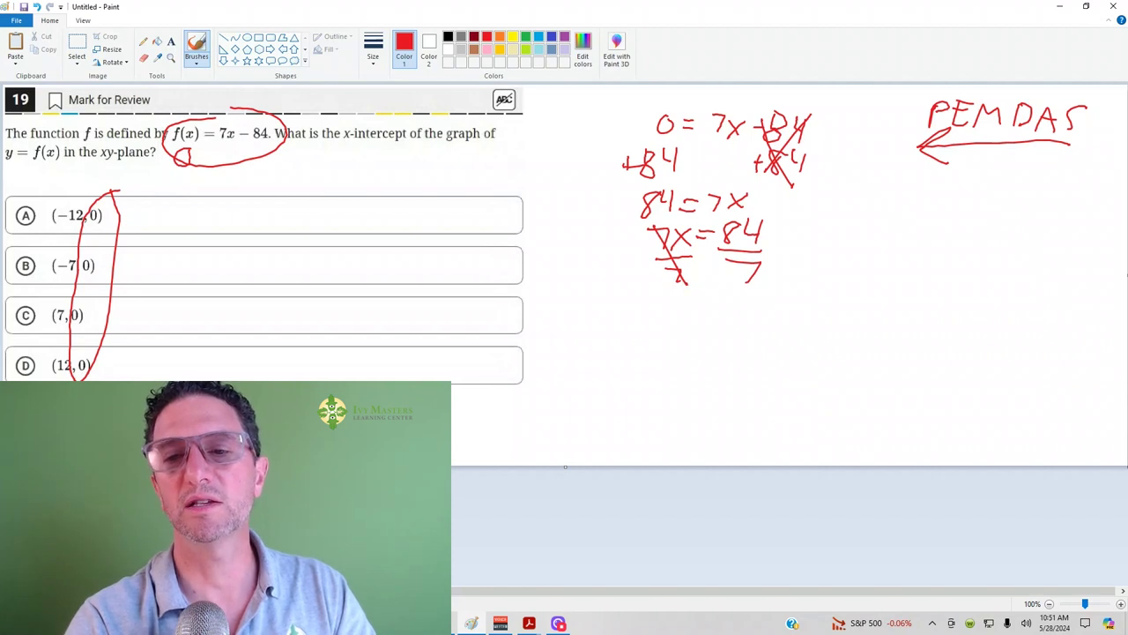
pyautogui.moveTo(759, 215); pyautogui.dragTo(740, 280)
pyautogui.moveTo(772, 244); pyautogui.dragTo(793, 240)
pyautogui.moveTo(779, 253); pyautogui.dragTo(828, 245)
pyautogui.moveTo(836, 222)
pyautogui.mouseDown()
pyautogui.moveTo(858, 247)
pyautogui.moveTo(879, 227)
pyautogui.moveTo(892, 235)
pyautogui.mouseUp()
pyautogui.moveTo(897, 222)
pyautogui.mouseDown()
pyautogui.moveTo(910, 238)
pyautogui.moveTo(894, 242)
pyautogui.mouseUp()
pyautogui.moveTo(921, 205)
pyautogui.mouseDown()
pyautogui.moveTo(846, 201)
pyautogui.moveTo(925, 209)
pyautogui.mouseUp()
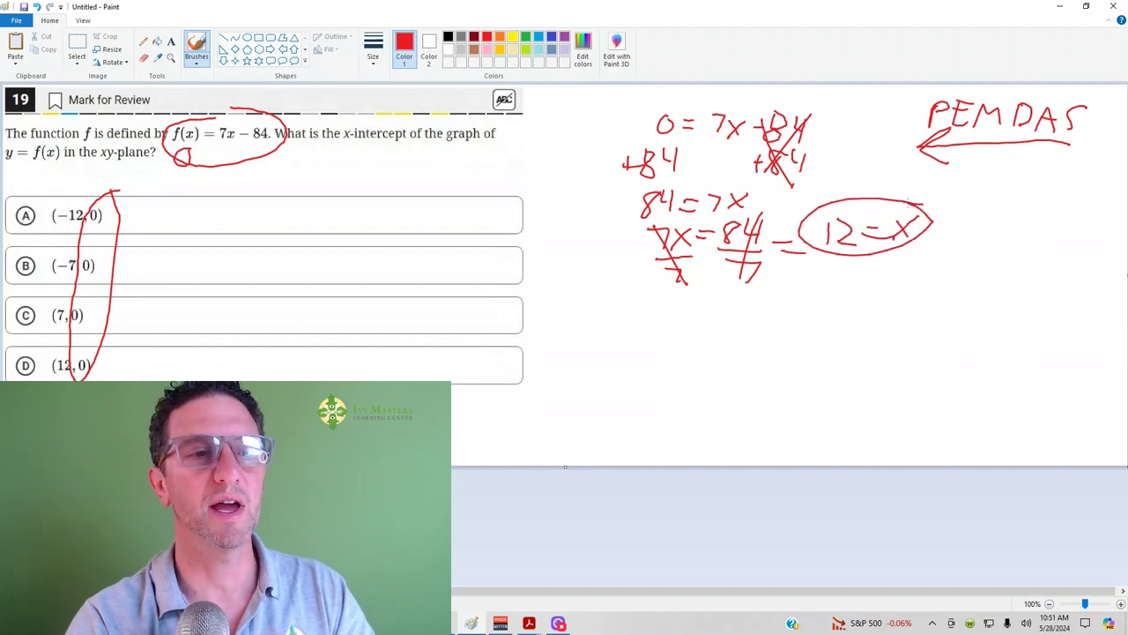
pyautogui.moveTo(41, 350)
pyautogui.mouseDown()
pyautogui.moveTo(19, 378)
pyautogui.moveTo(37, 353)
pyautogui.mouseUp()
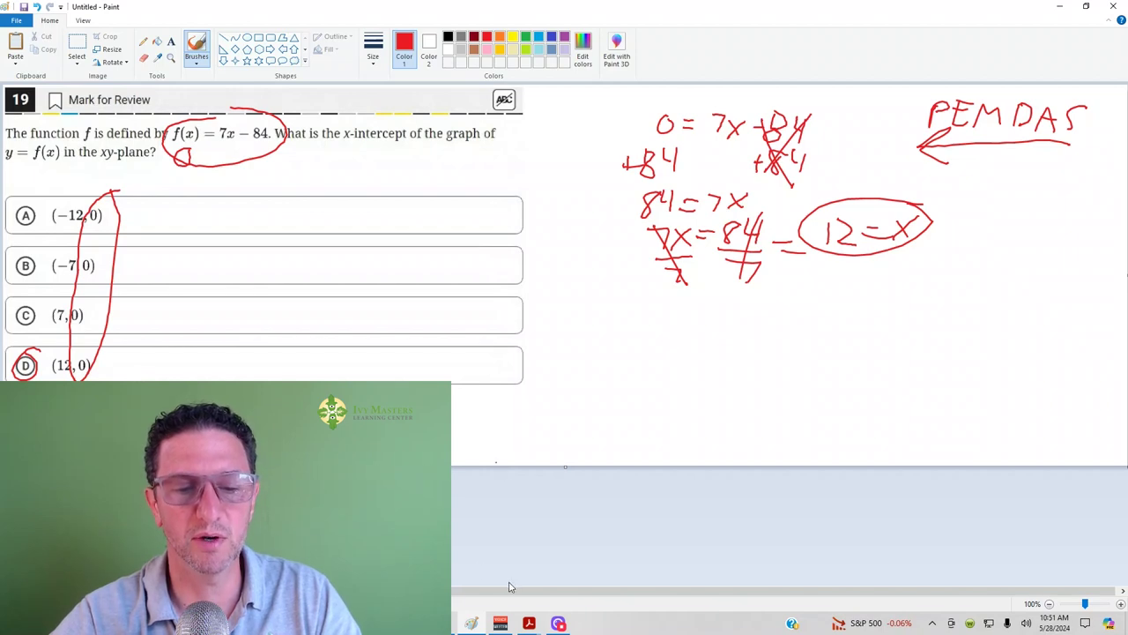
pyautogui.hotkey('alt', 'Tab')
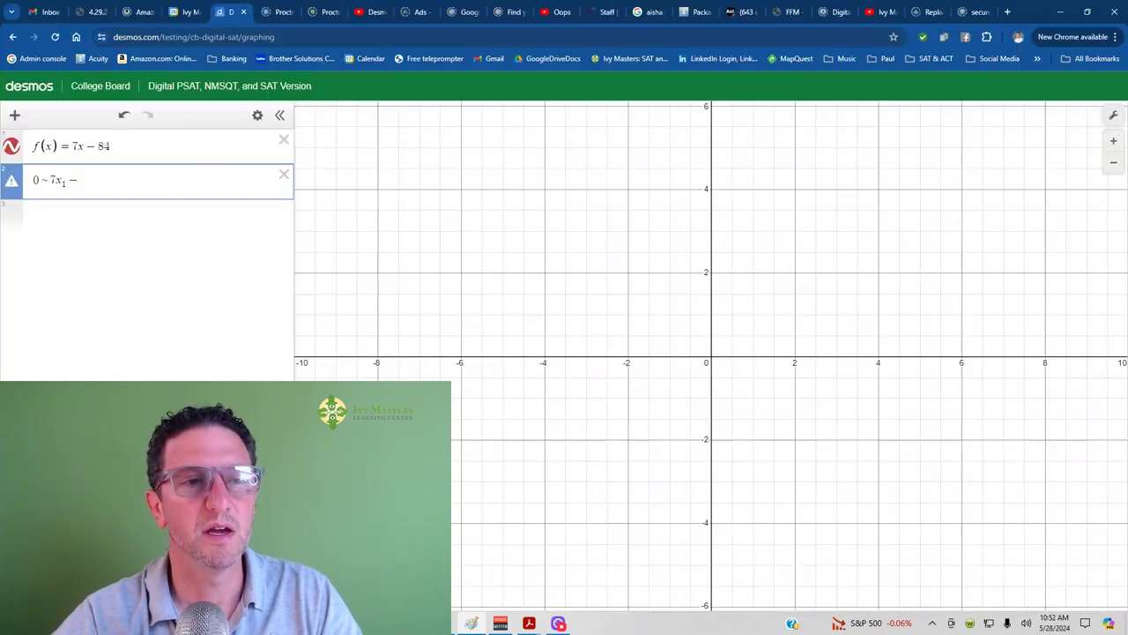
# - In Desmos, select f(x) = 7x − 84 and zoom out to show its x-intercept at (12, 0), briefly bringing up Paint
pyautogui.click(123, 145)
pyautogui.moveTo(122, 144); pyautogui.dragTo(27, 147)
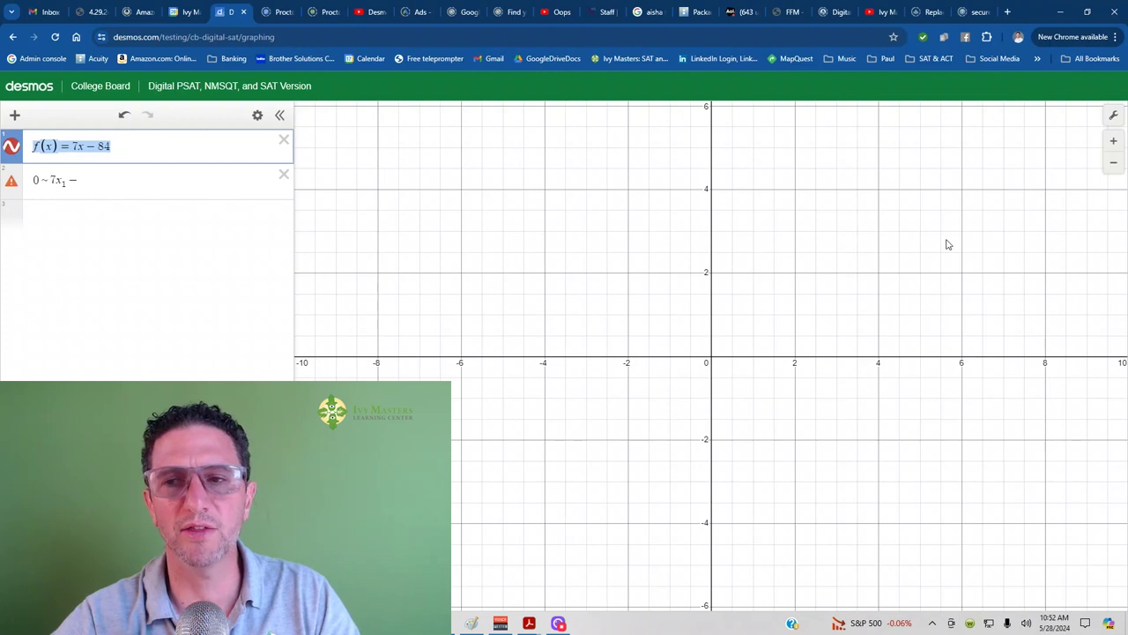
pyautogui.click(1113, 165)
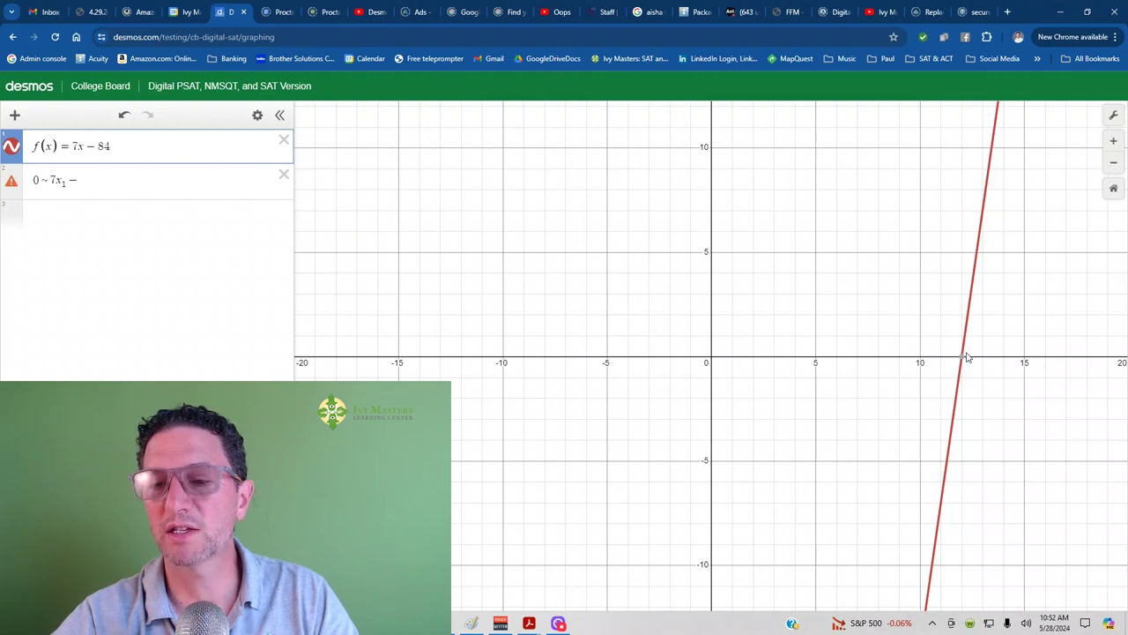
pyautogui.moveTo(963, 363)
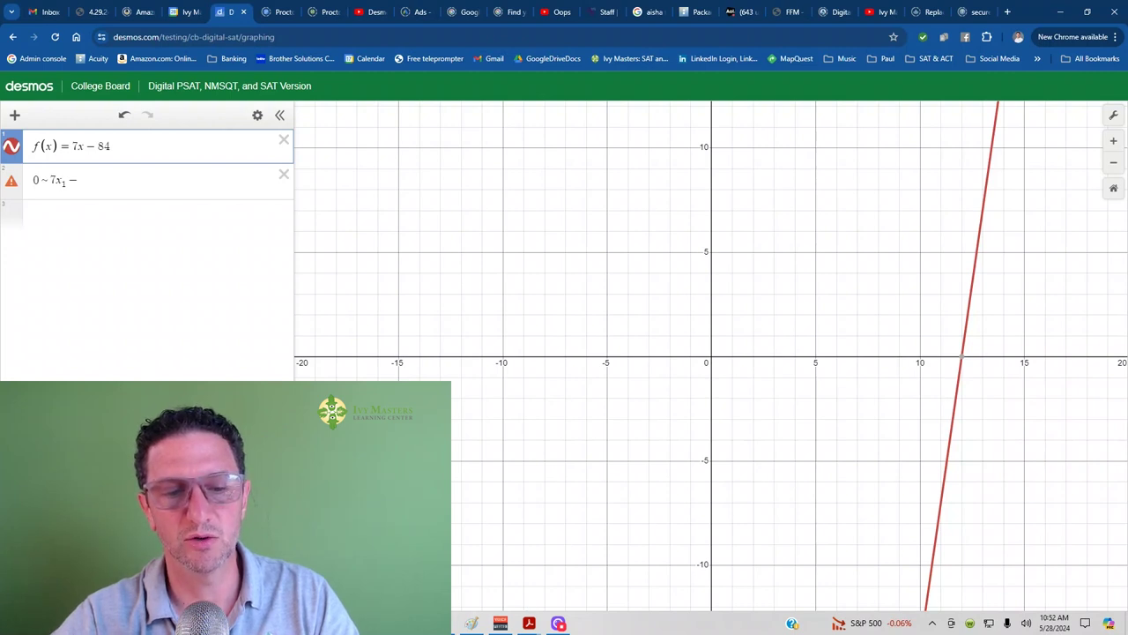
pyautogui.click(469, 624)
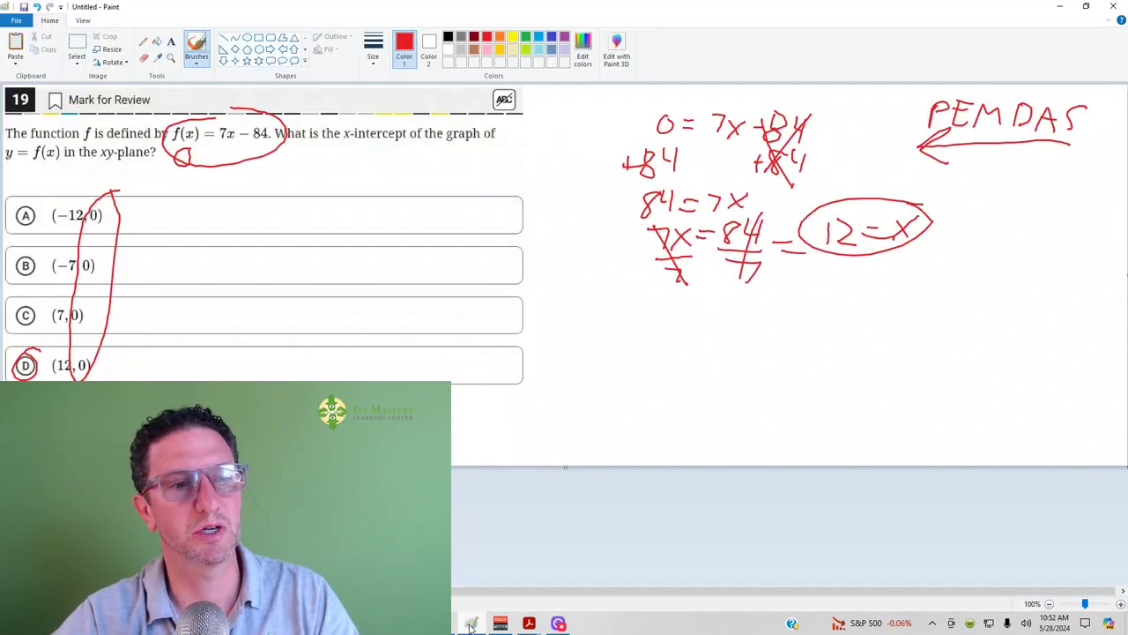
pyautogui.click(470, 625)
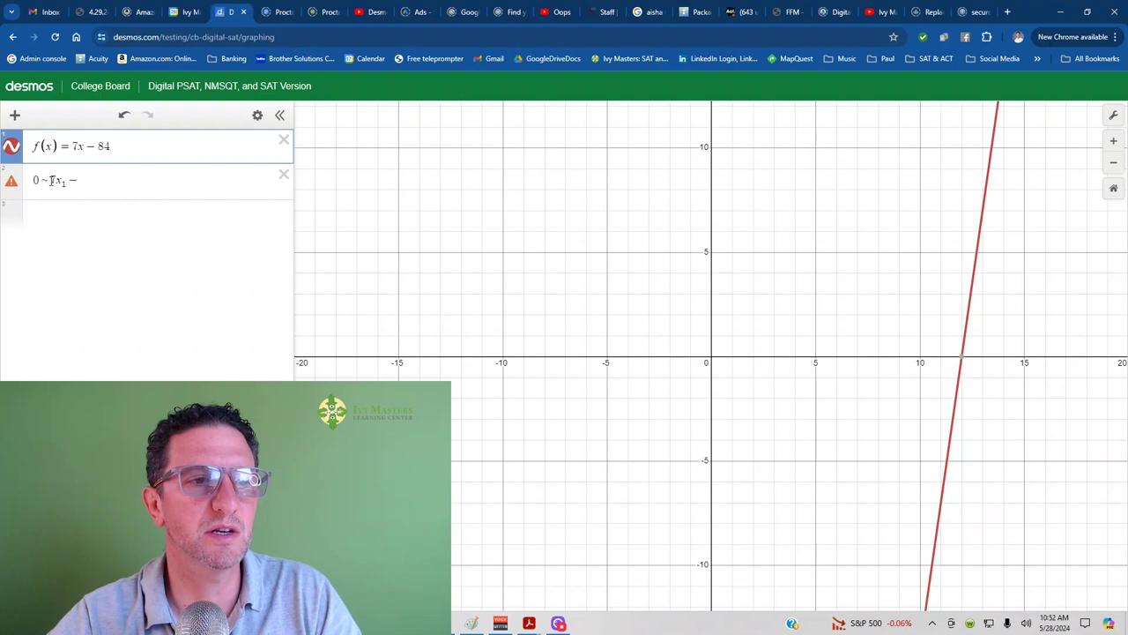
# - Type 84 to finish 0 ~ 7x₁ − 84, select the result x₁ = 12, and bring Paint back
pyautogui.click(81, 181)
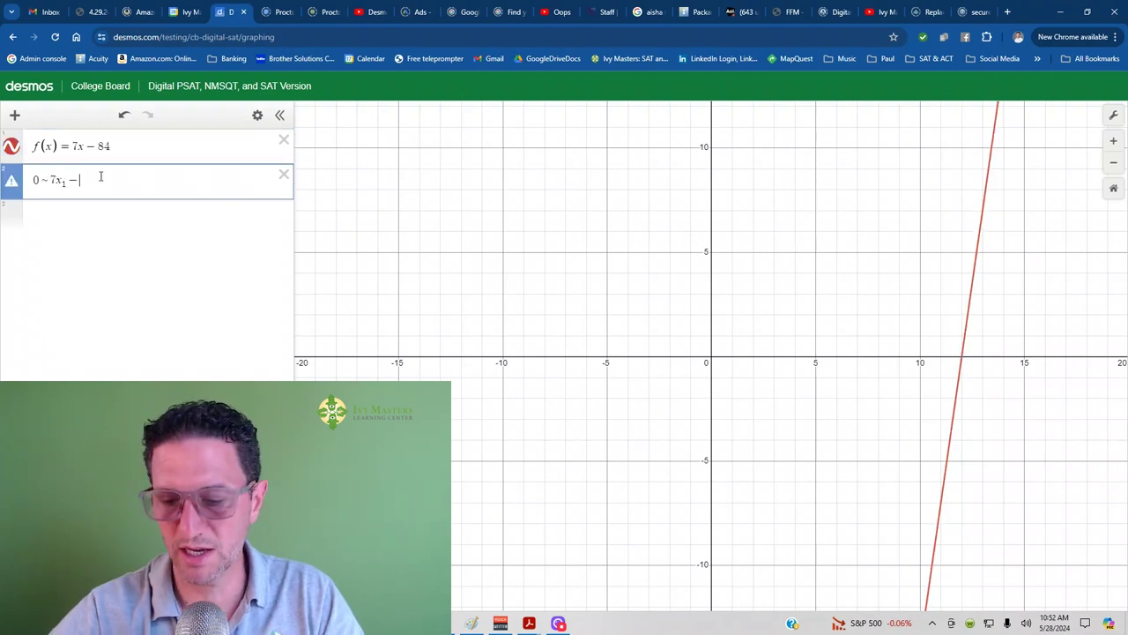
pyautogui.write('84')
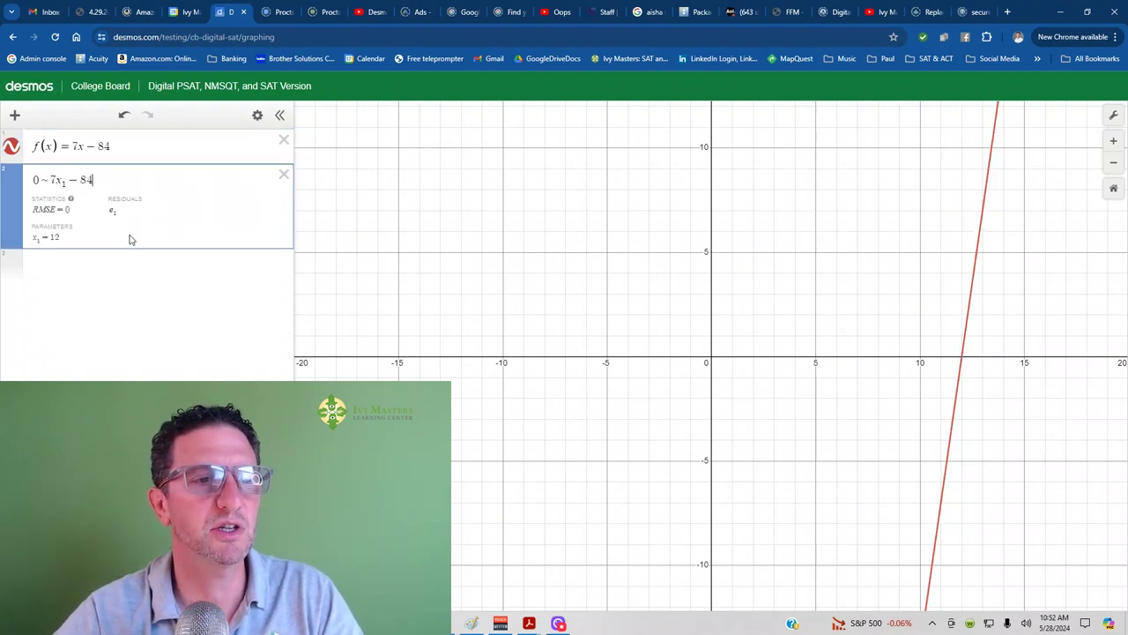
pyautogui.moveTo(60, 238); pyautogui.dragTo(26, 242)
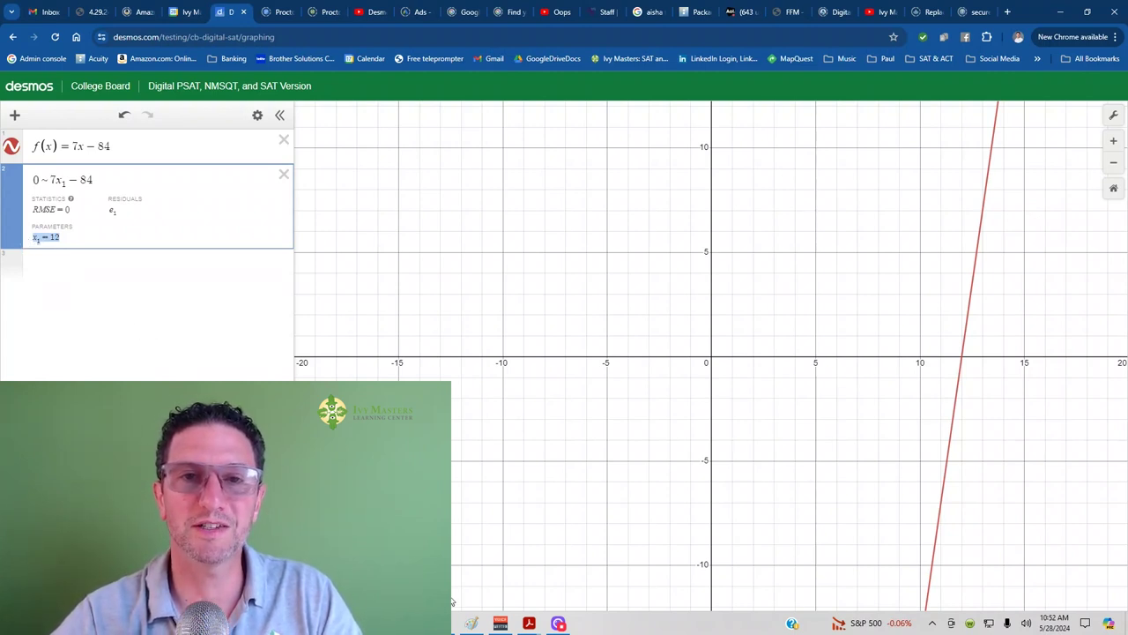
pyautogui.click(472, 623)
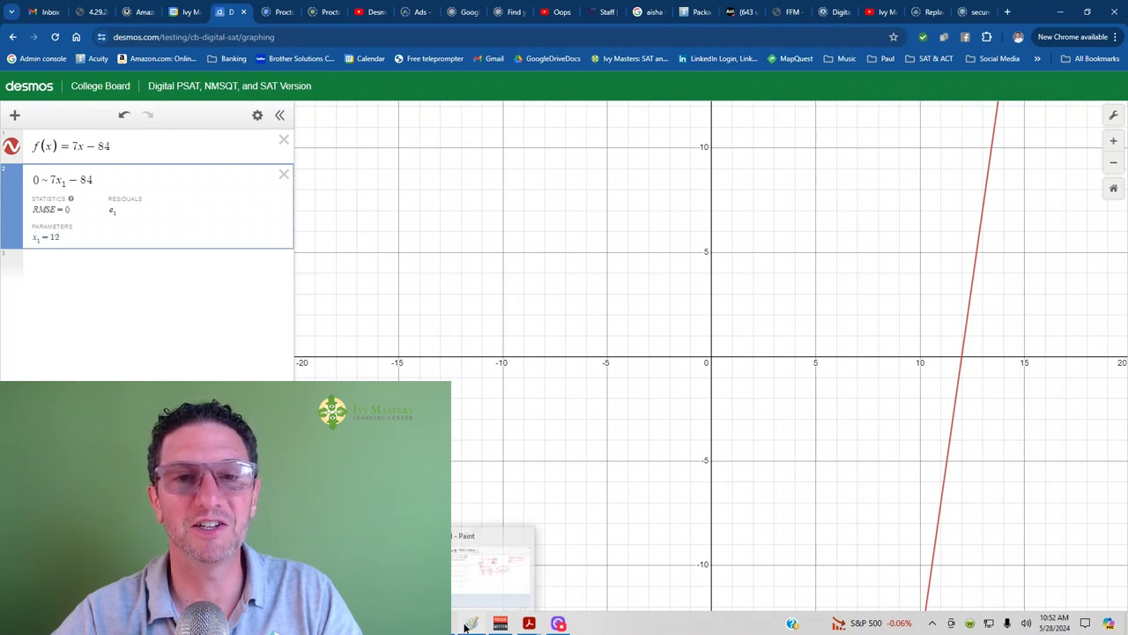
pyautogui.click(483, 586)
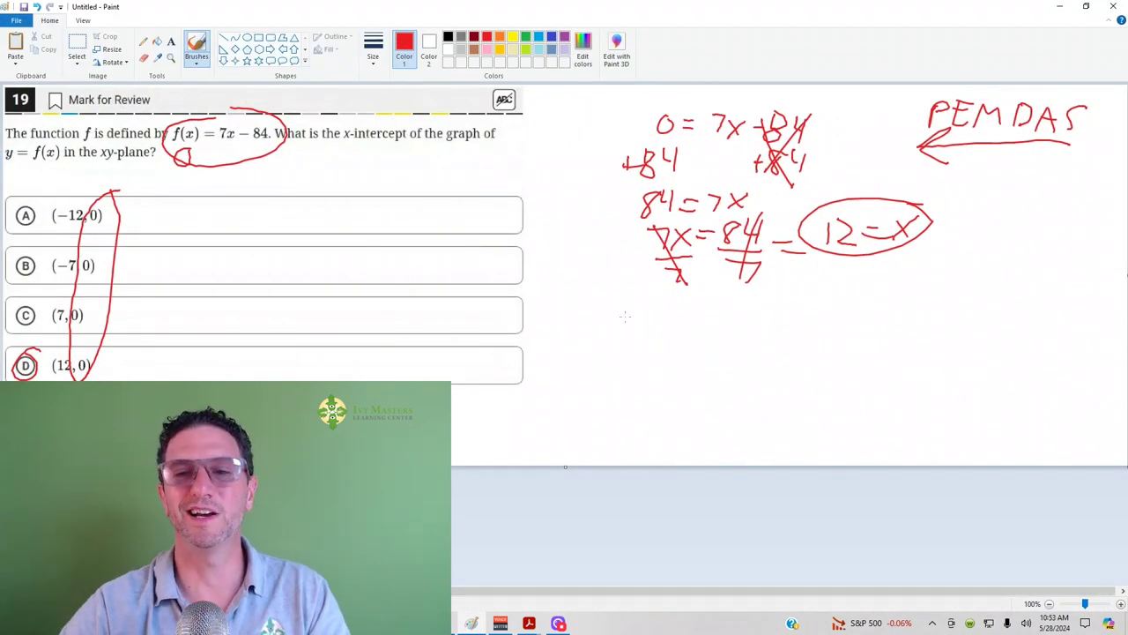